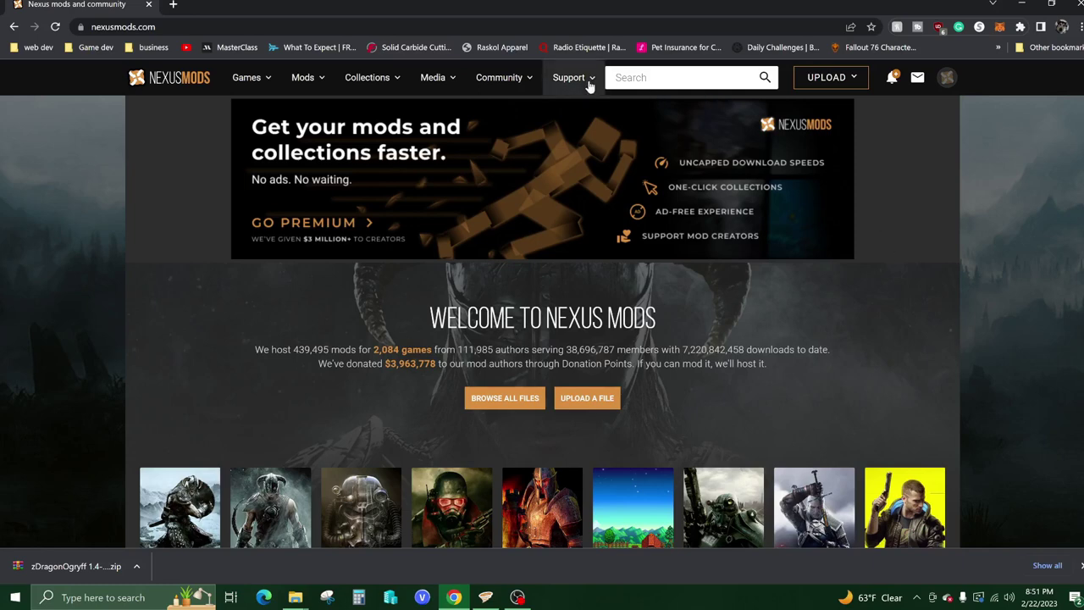
Show the site's support links with Install Vortex, view the managed games in Vortex, and return to the browser.
click(589, 85)
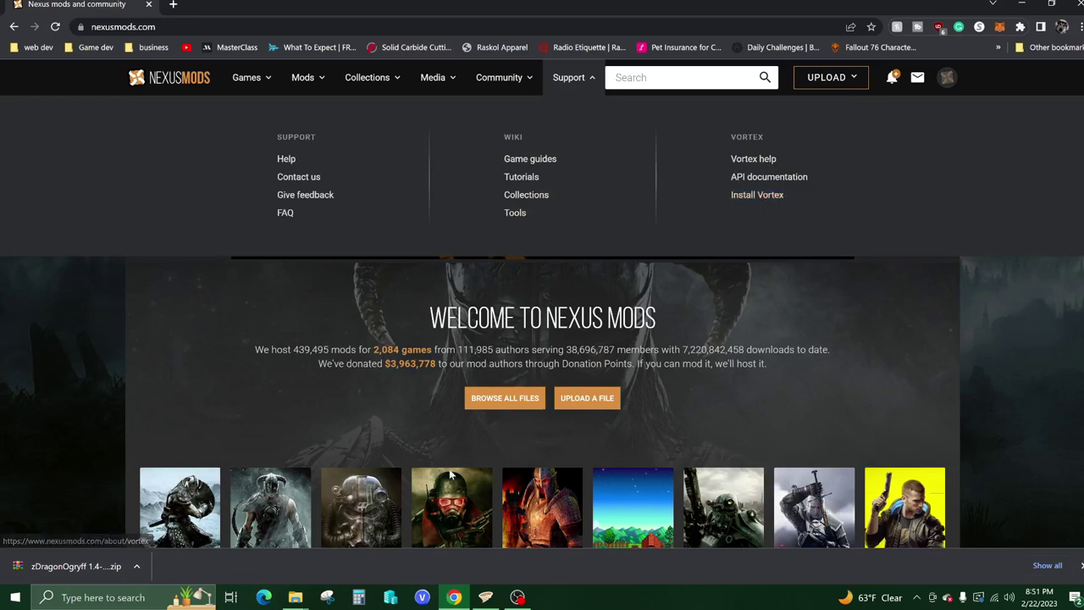
click(485, 597)
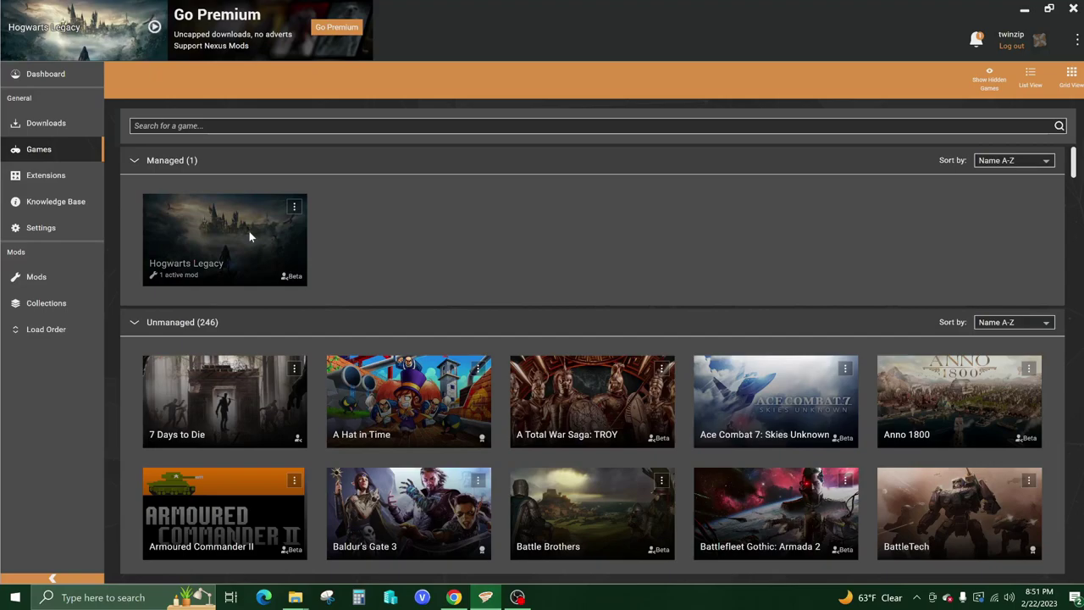
click(454, 597)
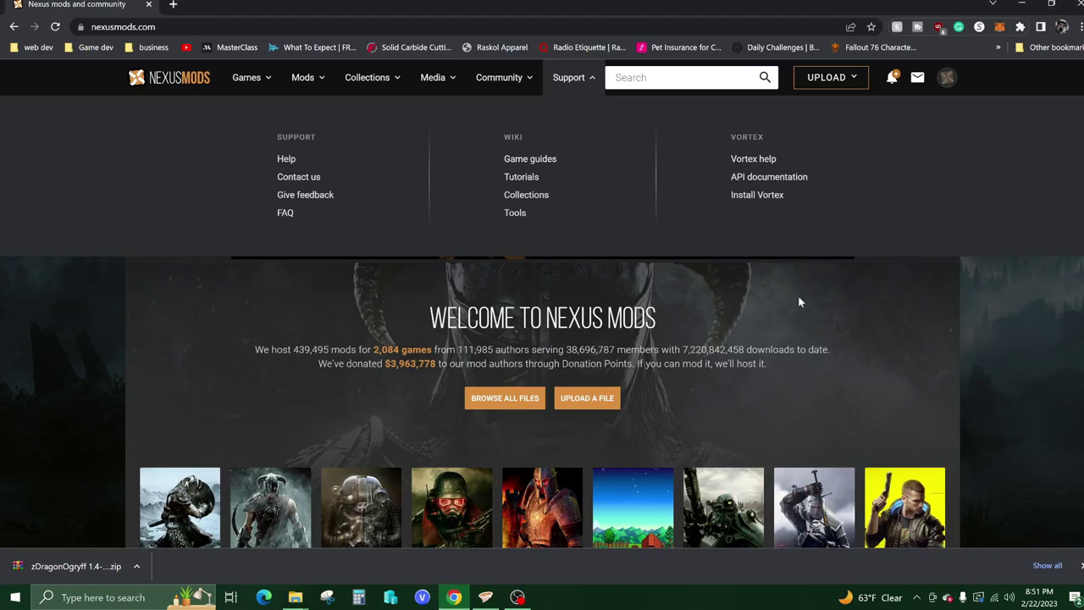
Search the site's games for "hogwarts" and open the Hogwarts Legacy page.
click(677, 78)
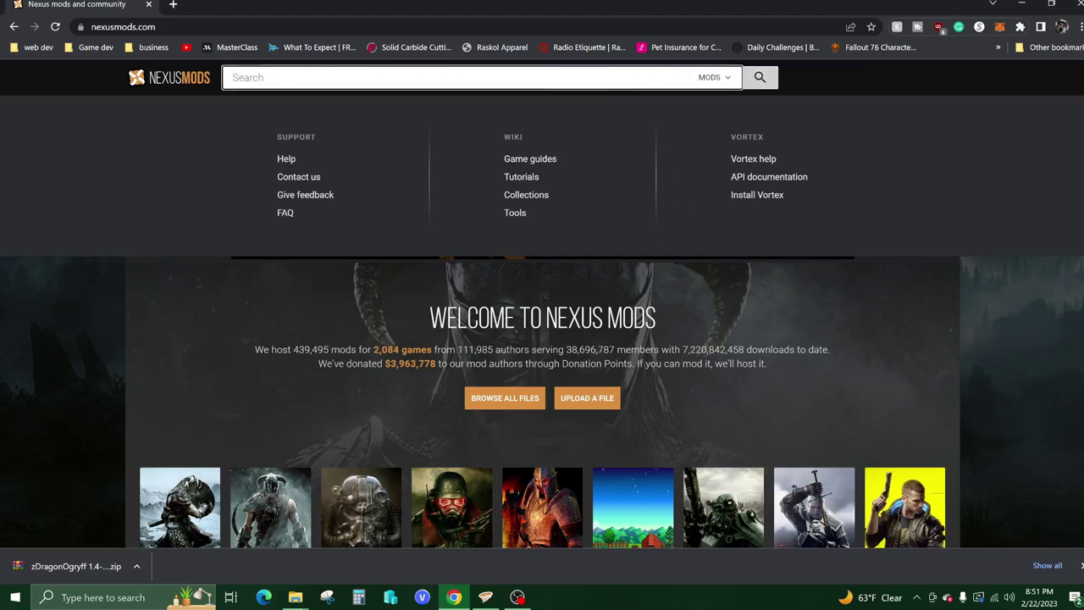
click(712, 79)
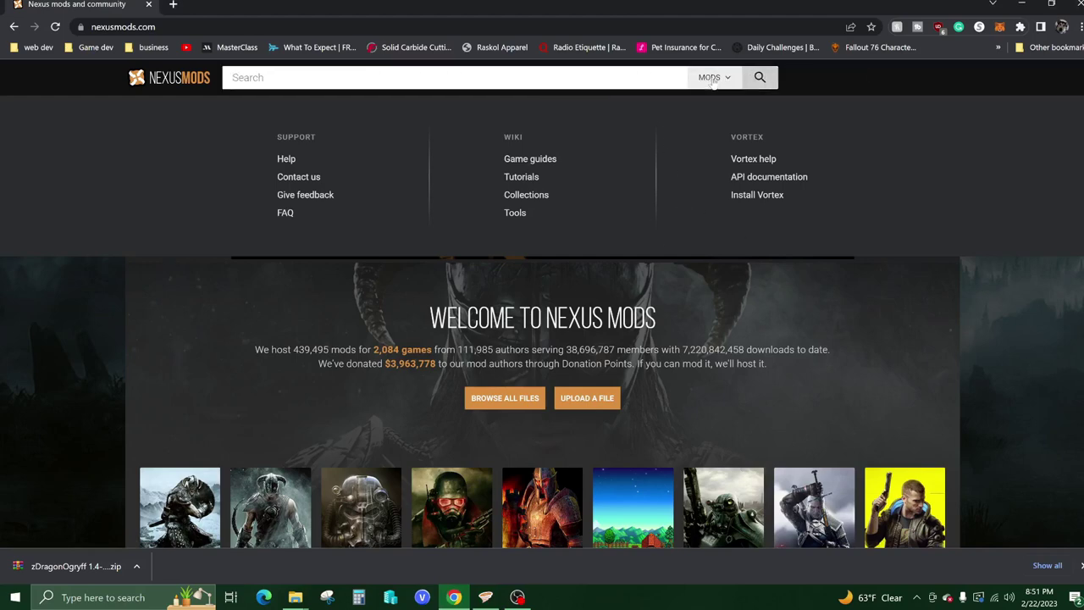
click(708, 120)
click(542, 78)
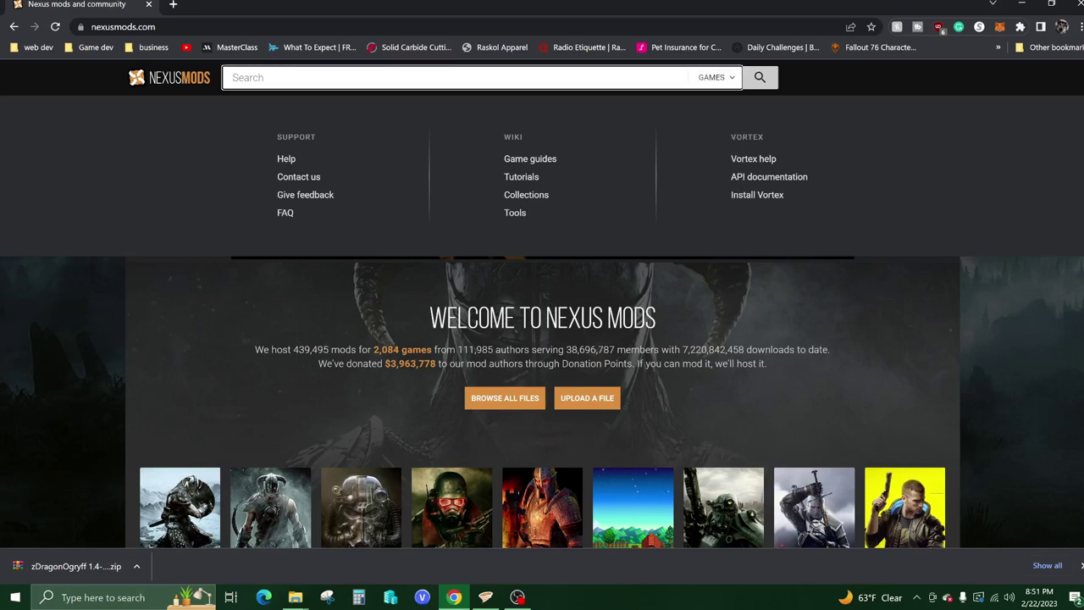
text(hogwarts)
key(Return)
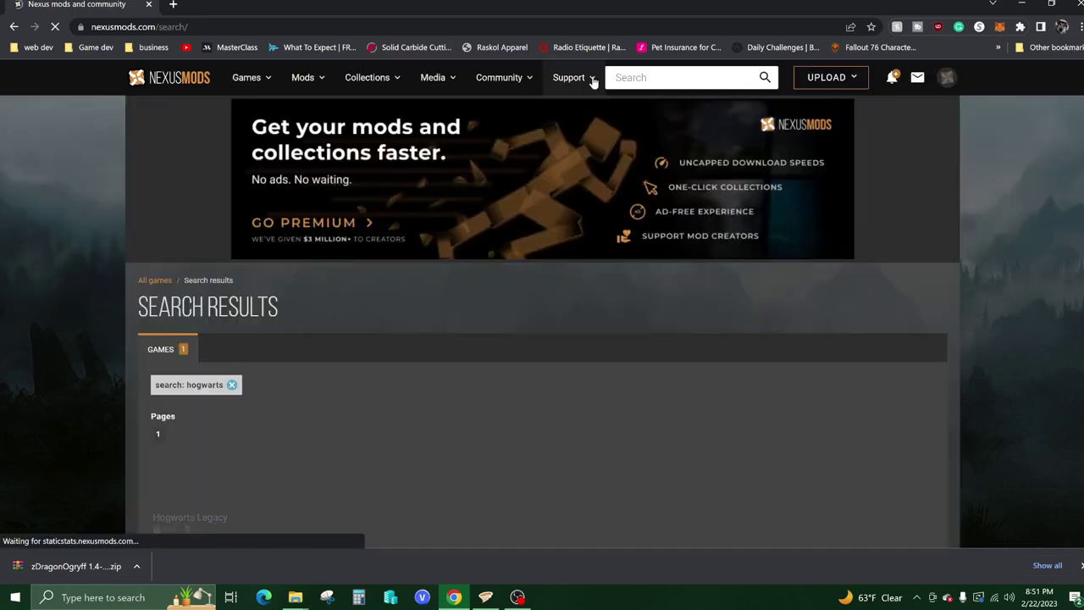
scroll(328, 239, down, 1)
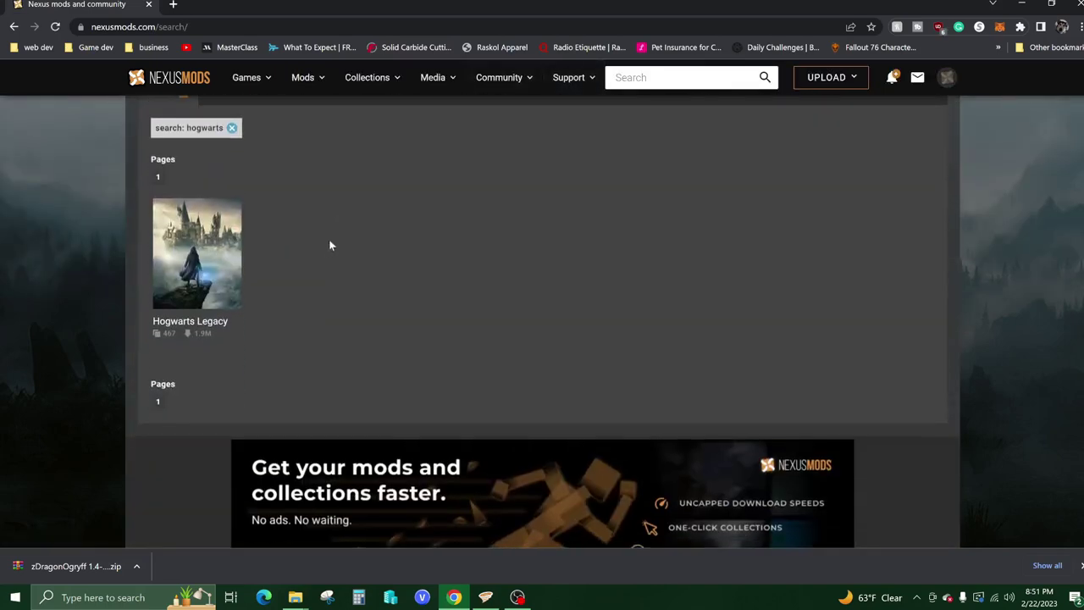
click(210, 280)
Open the DragonOgryff mod from the Hogwarts Legacy hot mods and show its files.
scroll(108, 258, down, 2)
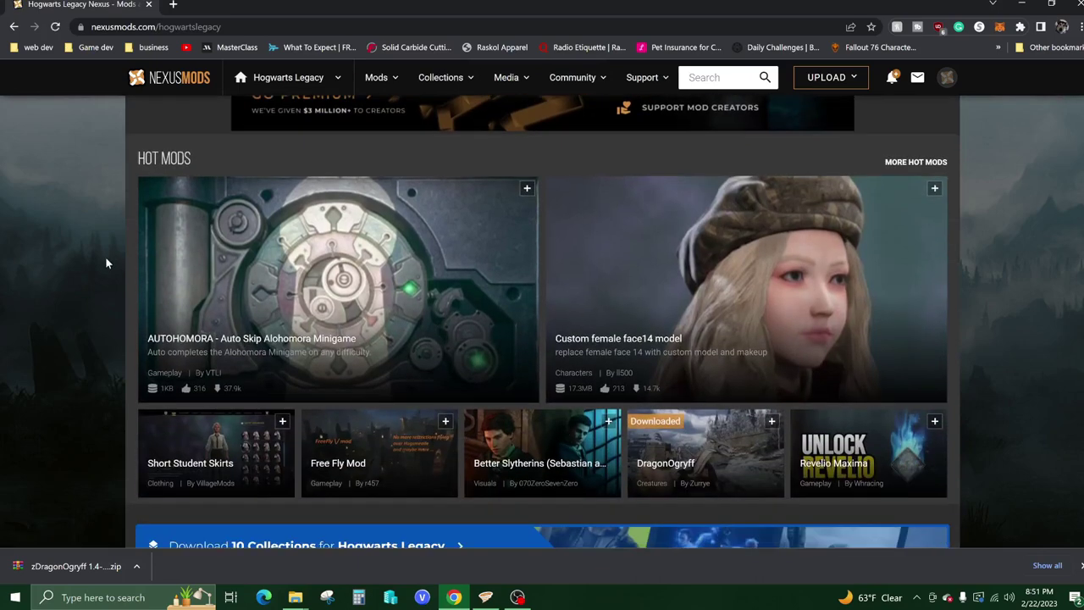
scroll(96, 309, down, 2)
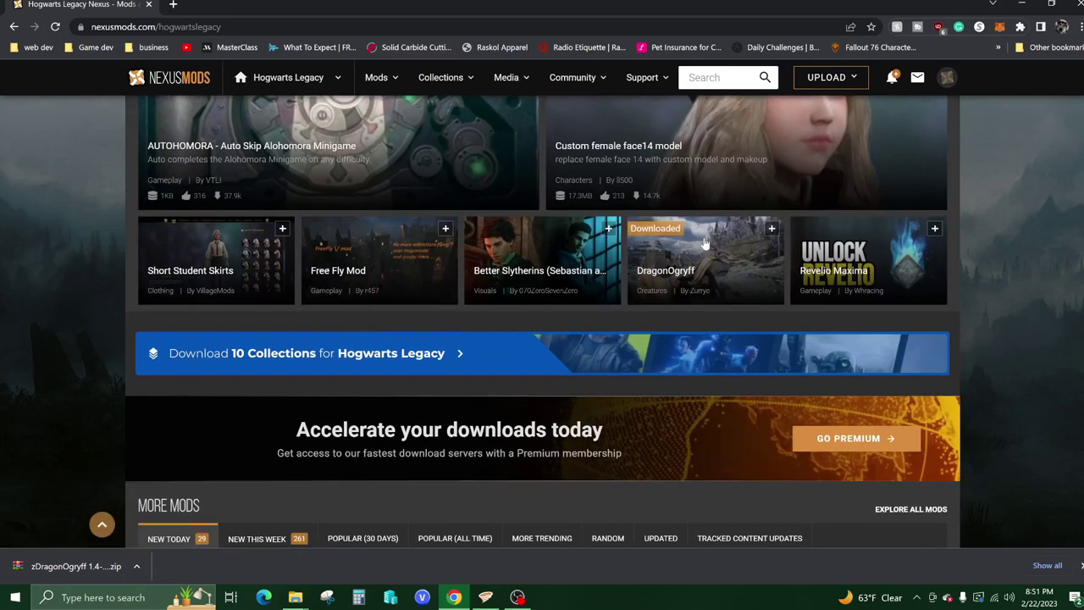
click(717, 274)
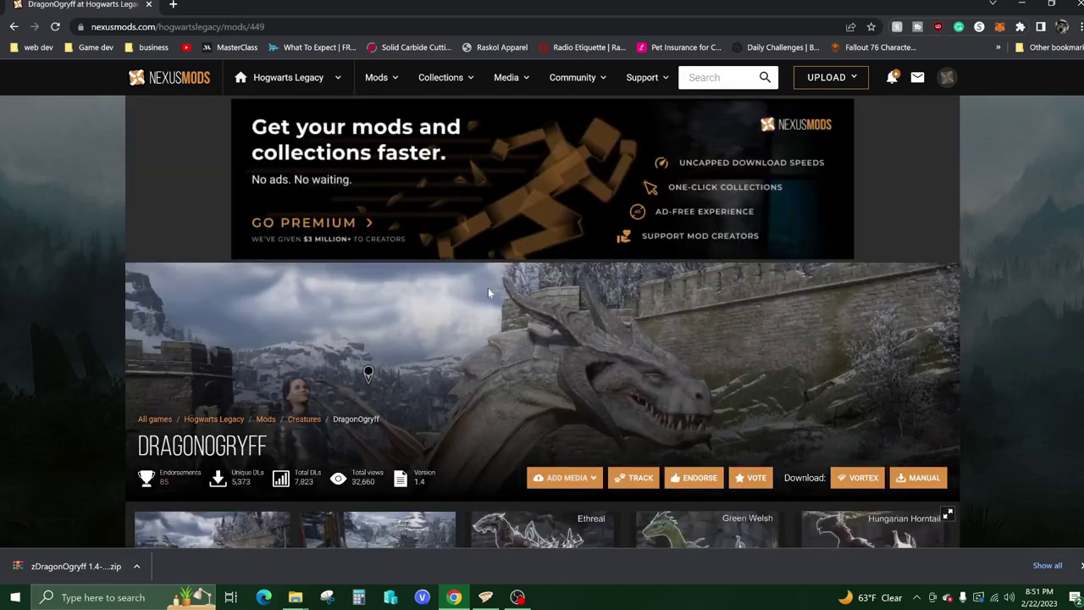
scroll(485, 291, down, 3)
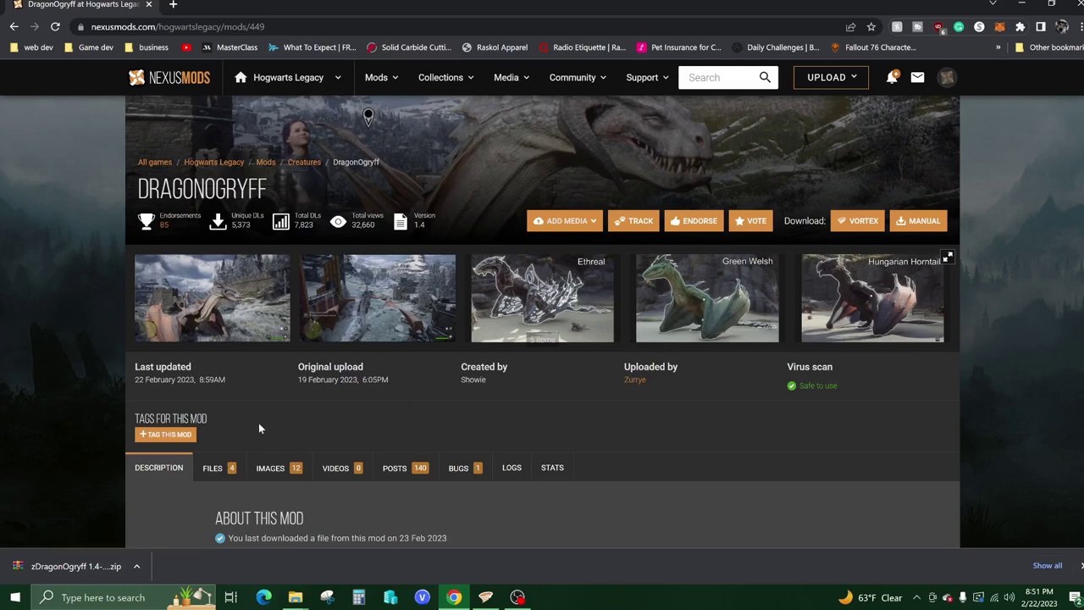
scroll(211, 413, down, 2)
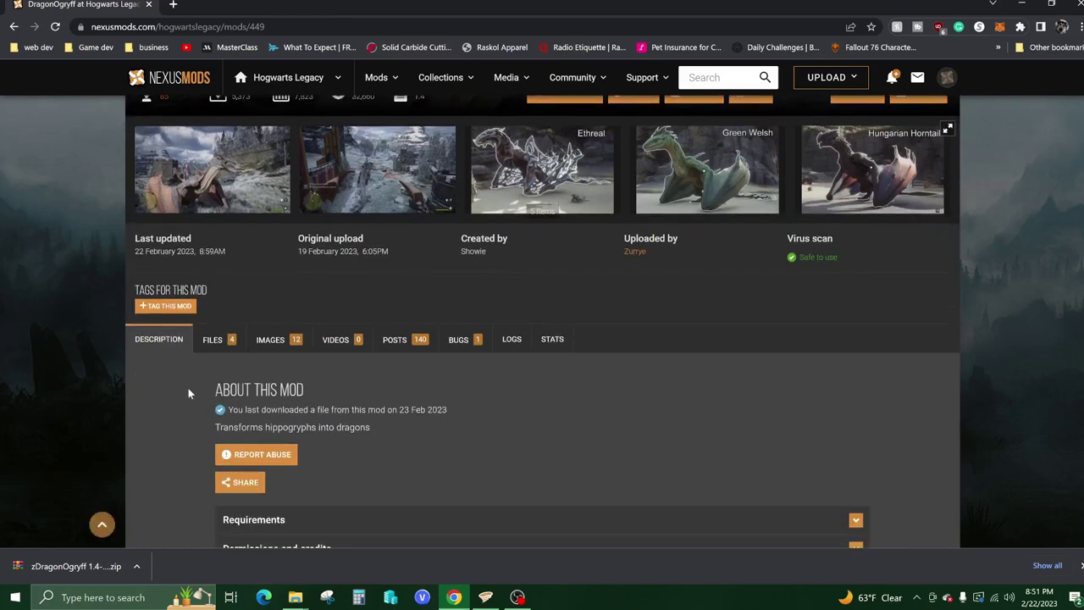
click(206, 345)
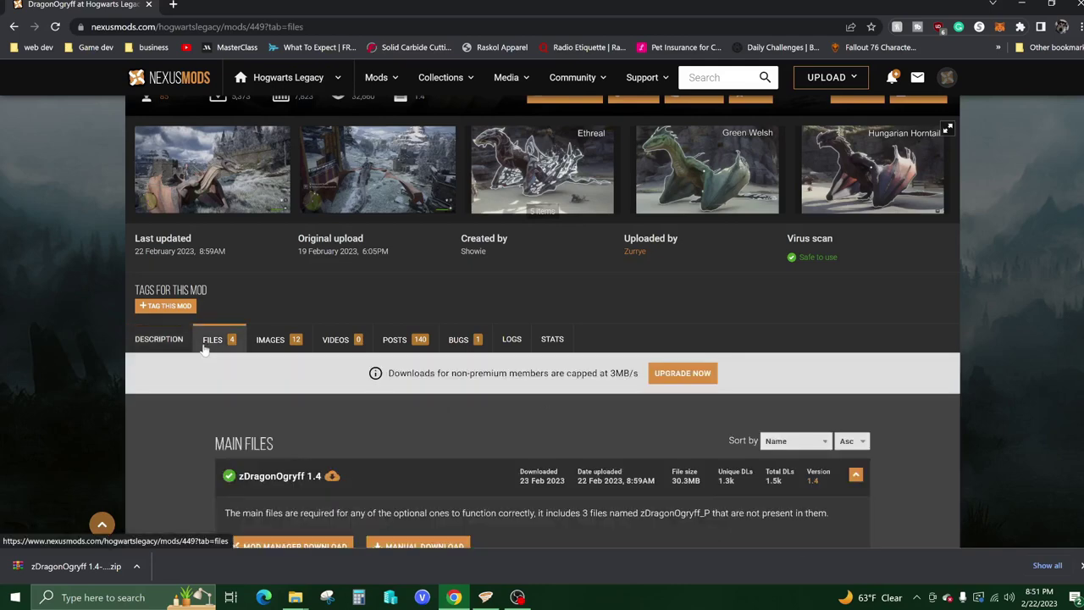
Open the manual download page for the main file zDragonOgryff 1.4 and show the downloaded zip in its folder.
scroll(231, 377, up, 2)
scroll(231, 377, down, 2)
scroll(212, 343, down, 1)
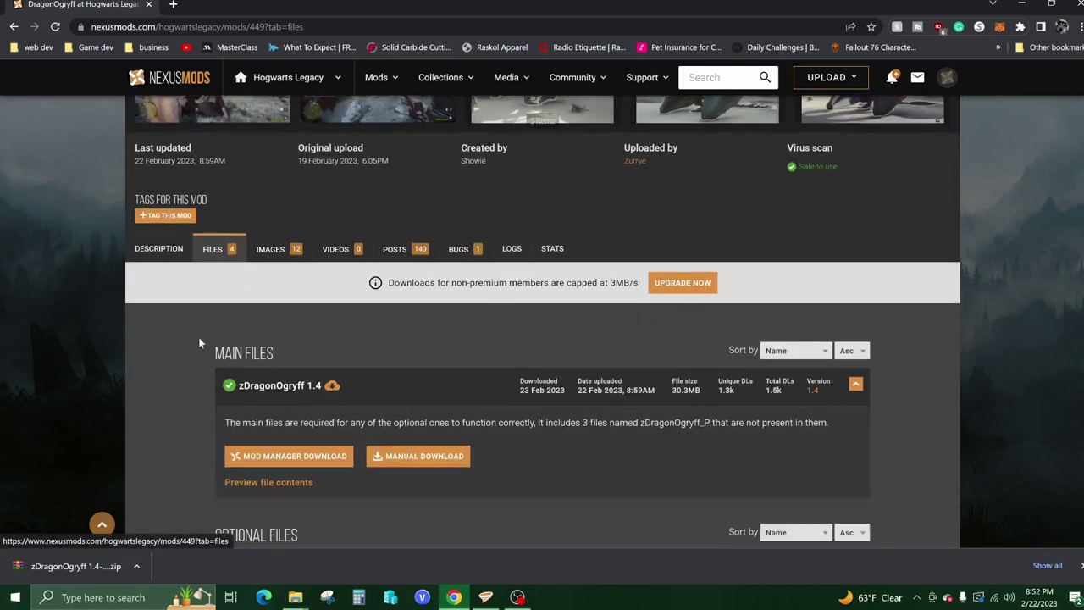
scroll(194, 401, down, 1)
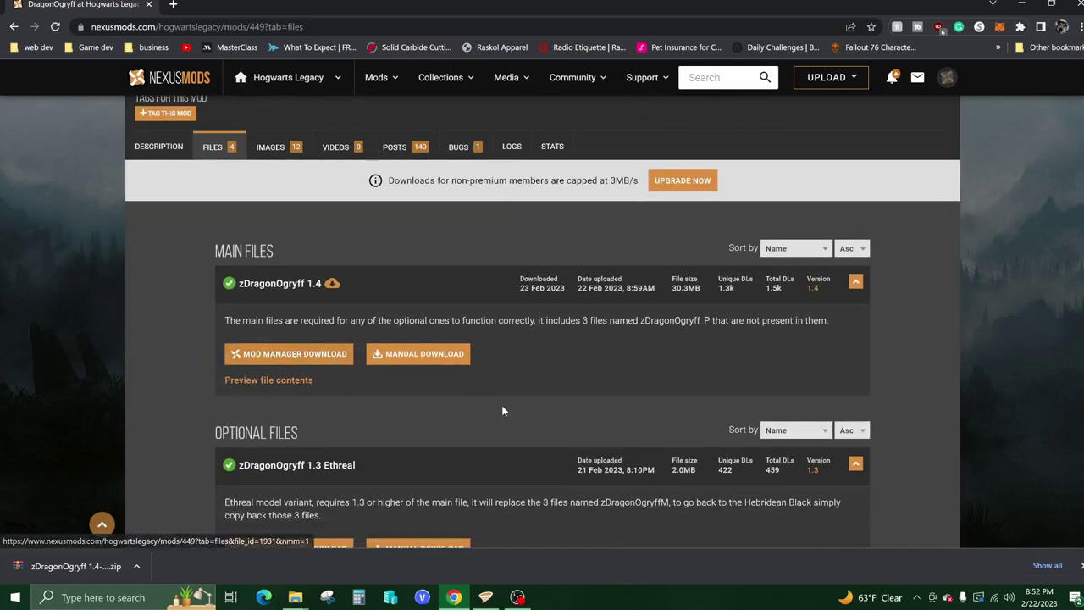
click(416, 362)
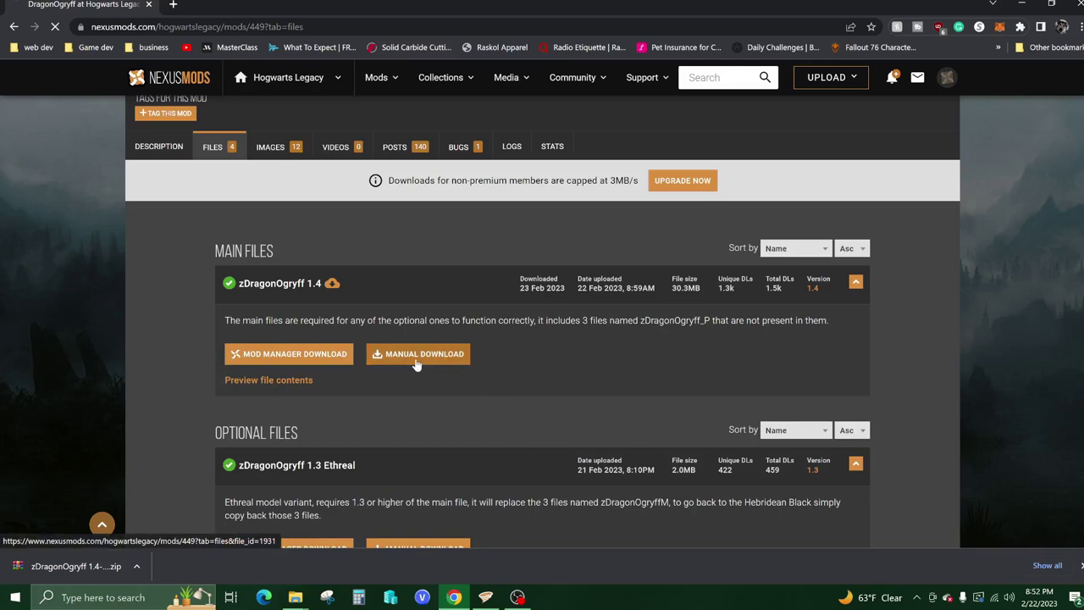
scroll(423, 378, up, 2)
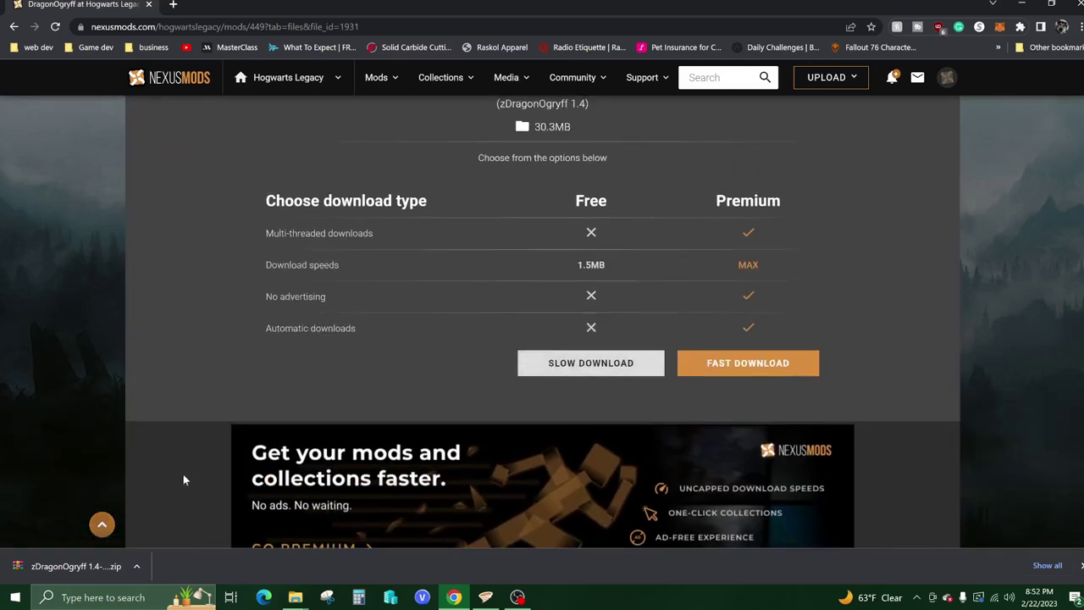
right_click(65, 567)
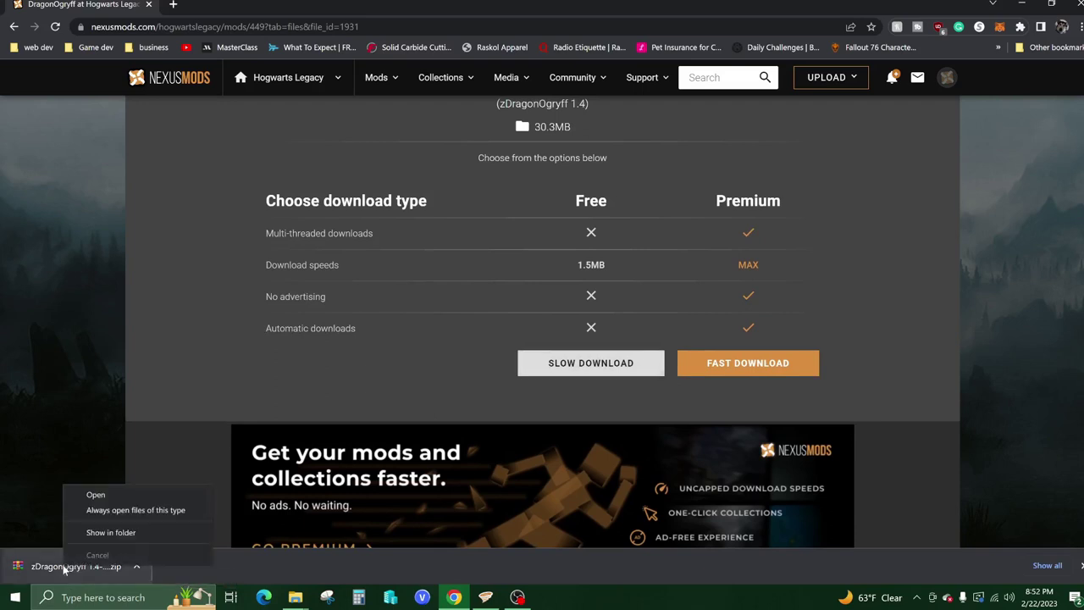
click(100, 532)
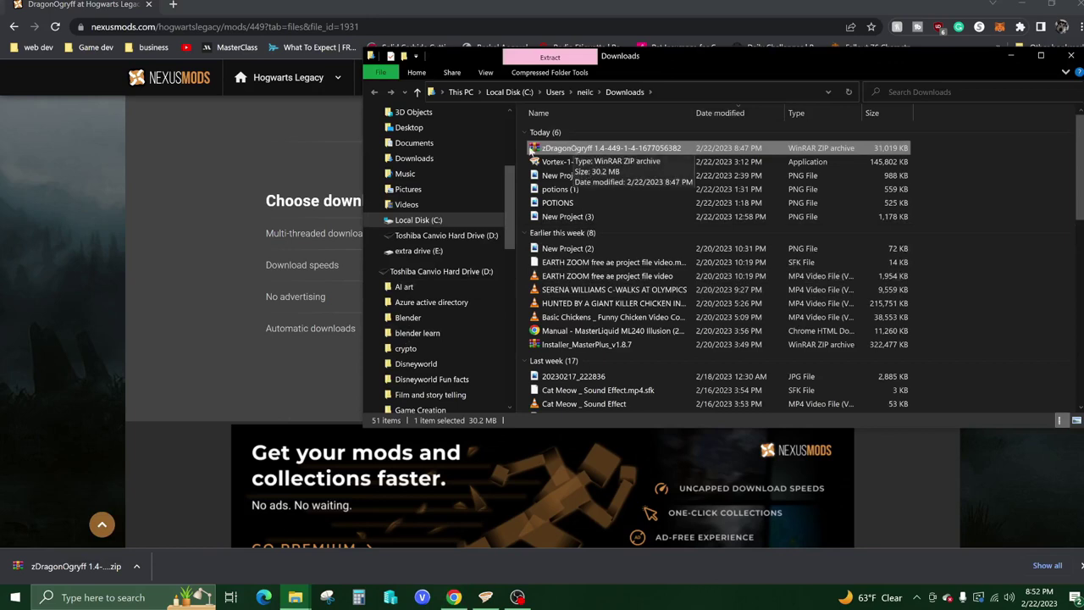
Go to the game's install folder on drive C: Program Files (x86)\Steam\steamapps\common\Hogwarts Legacy.
click(417, 219)
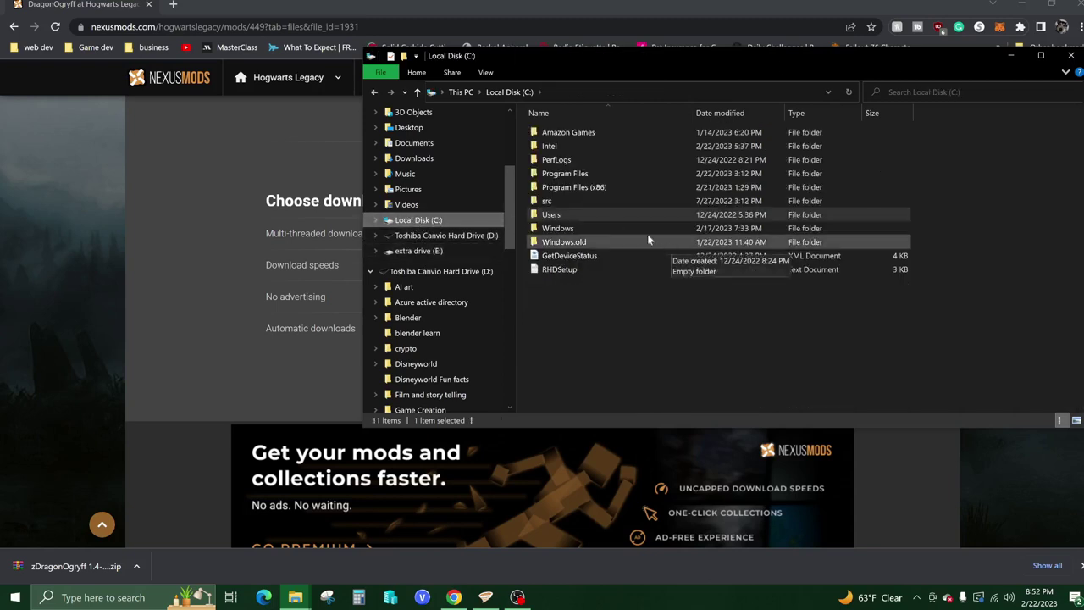
double_click(579, 188)
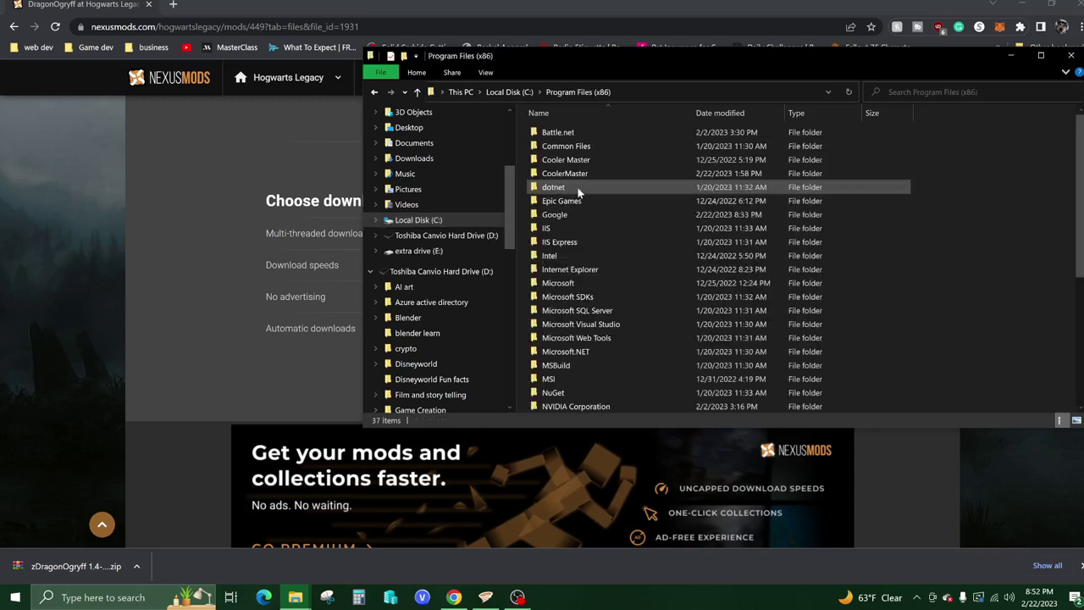
scroll(572, 262, down, 5)
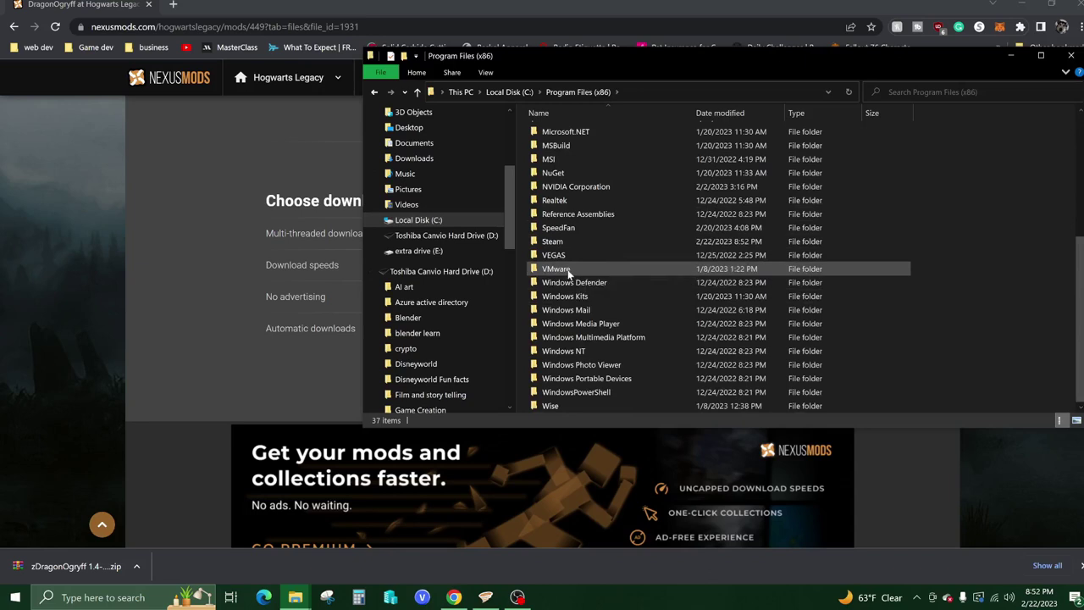
click(562, 244)
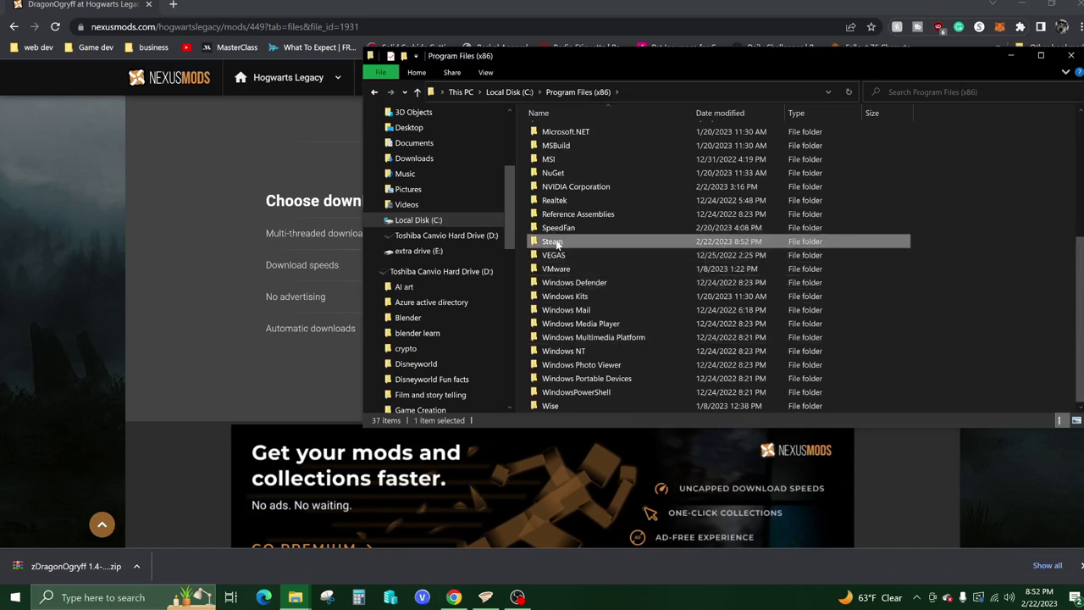
double_click(560, 242)
scroll(561, 212, down, 3)
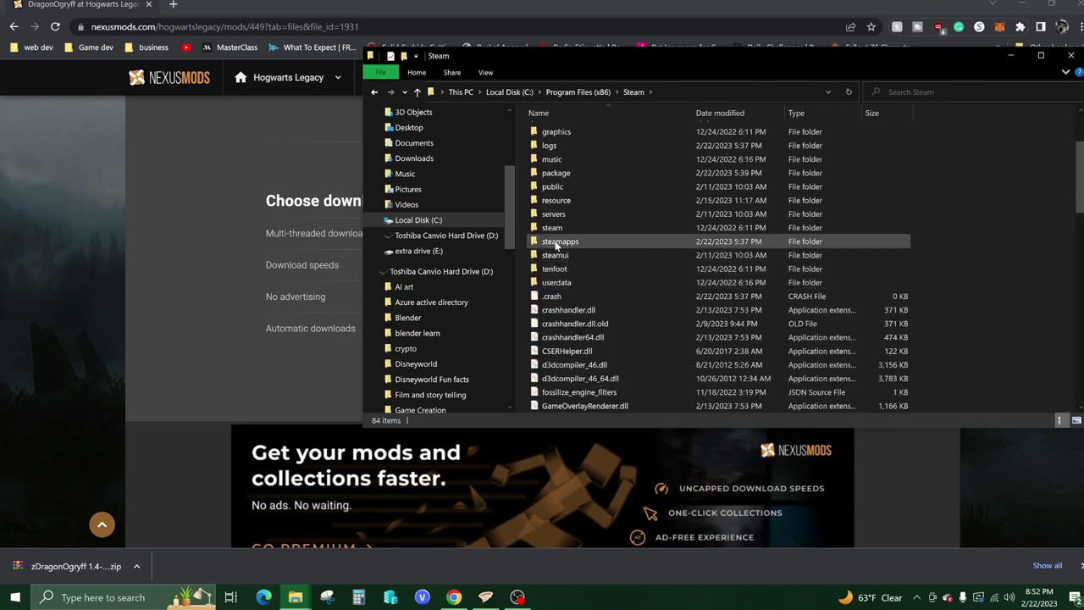
double_click(559, 244)
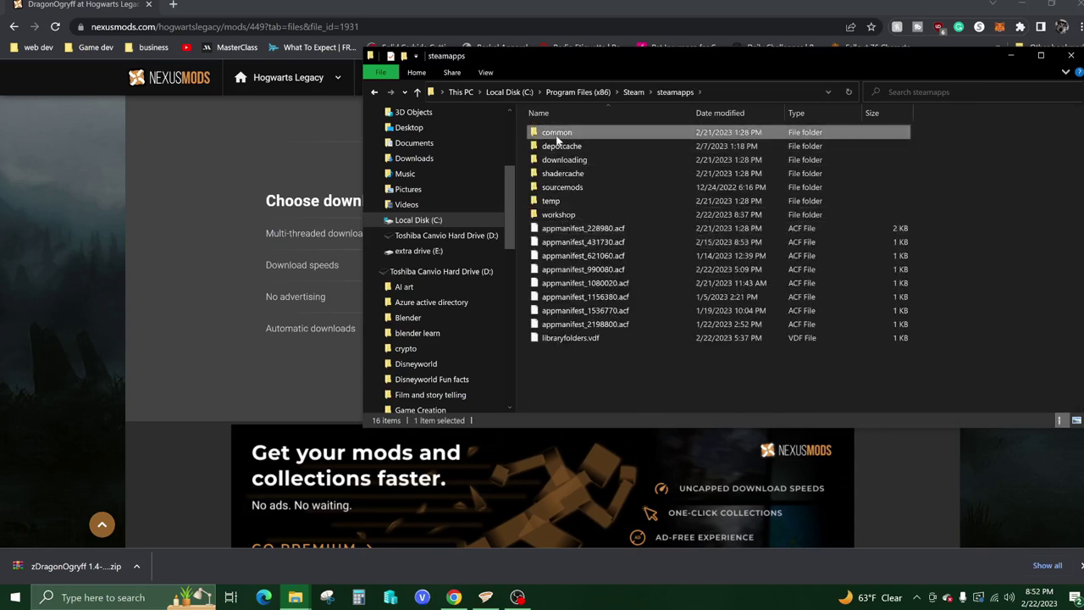
double_click(558, 134)
double_click(571, 174)
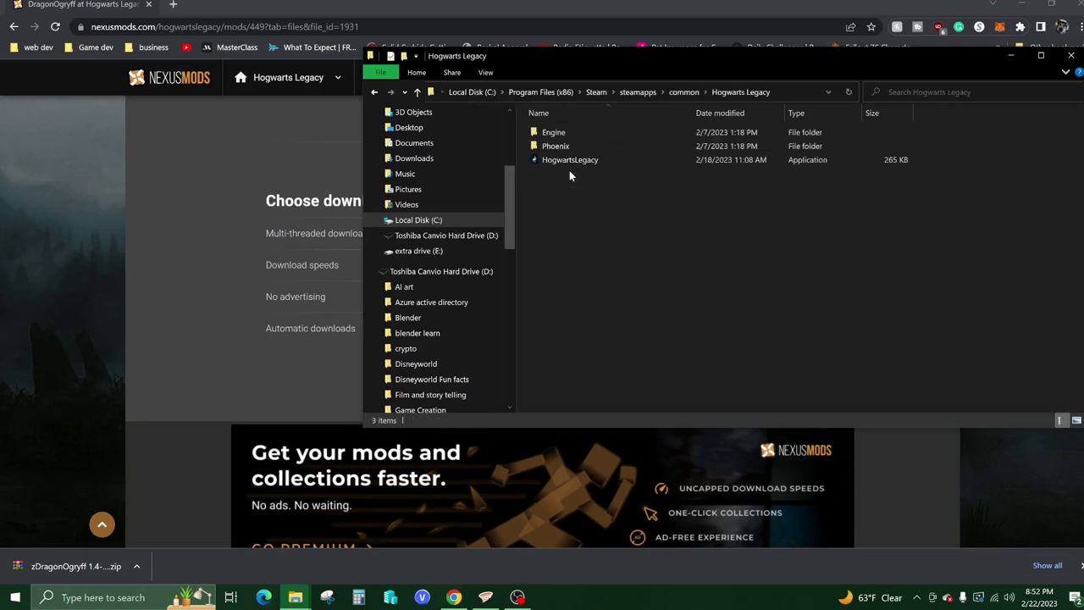
Open the game's mod folder at Phoenix\Content\Paks\~mods.
double_click(556, 147)
double_click(556, 147)
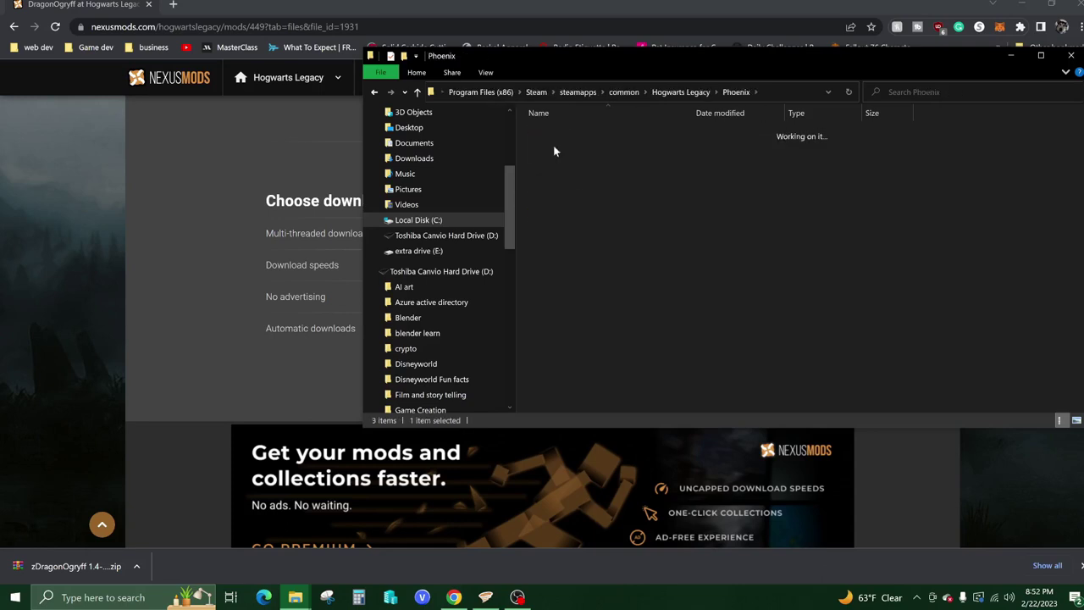
click(549, 161)
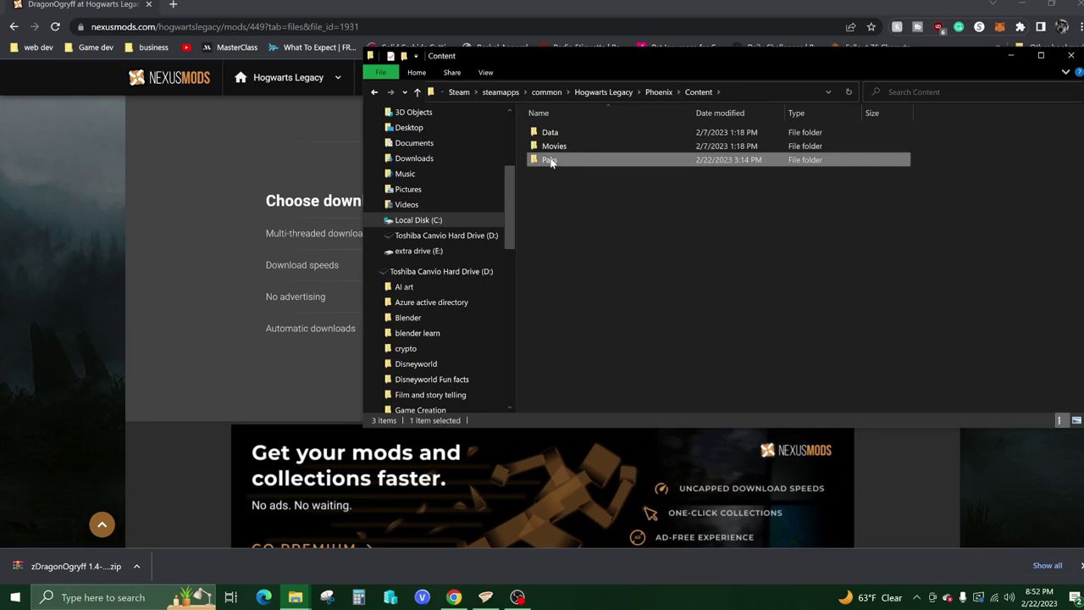
double_click(550, 162)
double_click(552, 133)
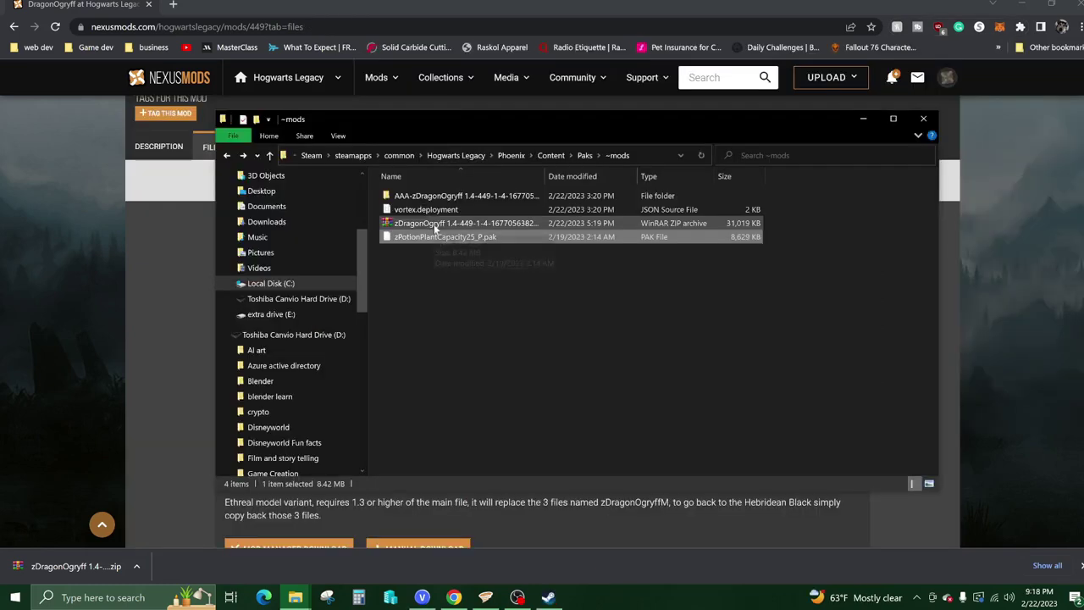
View the extraction options for the zDragonOgryff 1.4 zip, and delete the zip from the ~mods folder.
click(434, 224)
right_click(434, 227)
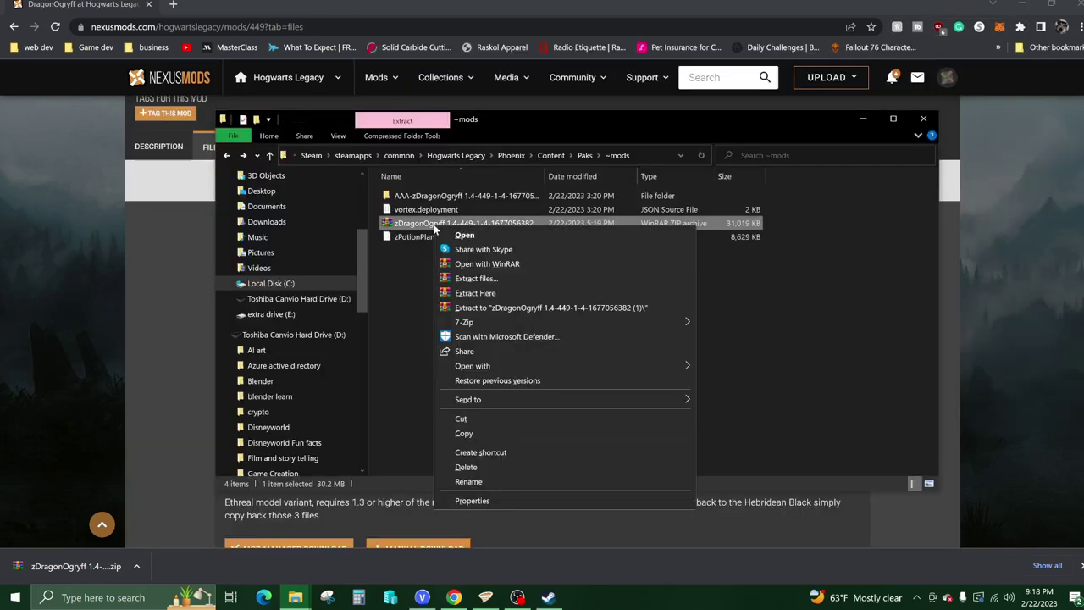
click(405, 282)
click(417, 224)
key(Delete)
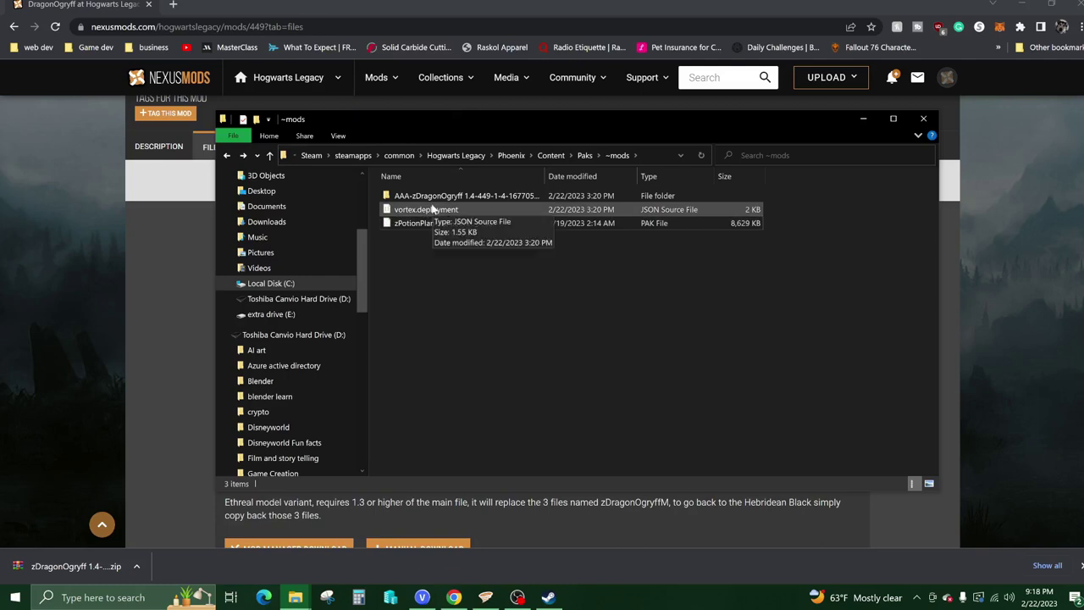
Review the mod's download options in the browser and the contents of the ~mods folder.
click(179, 305)
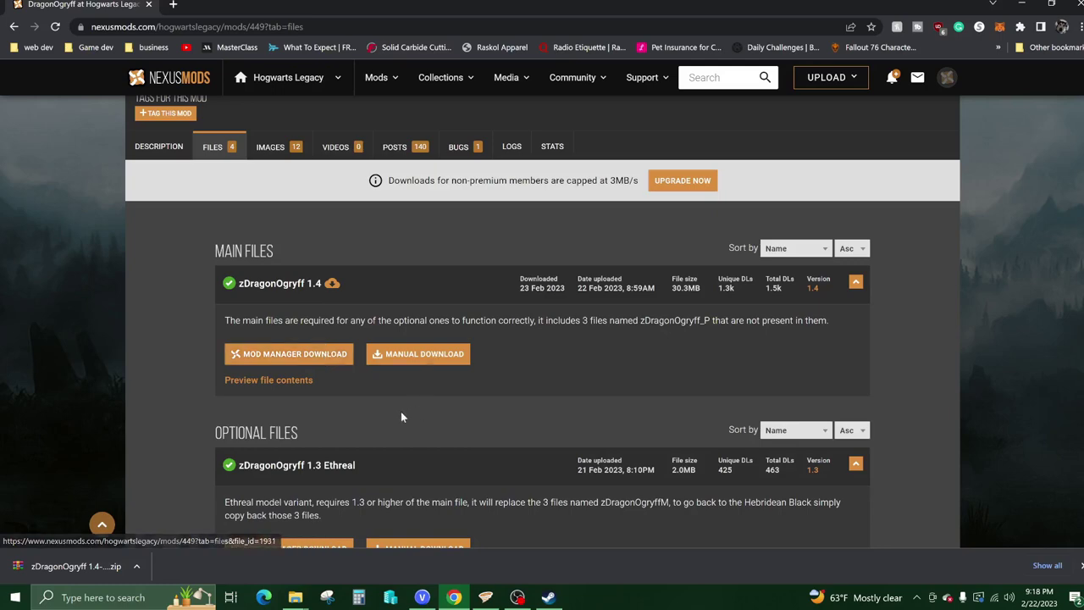
mouse_move(293, 593)
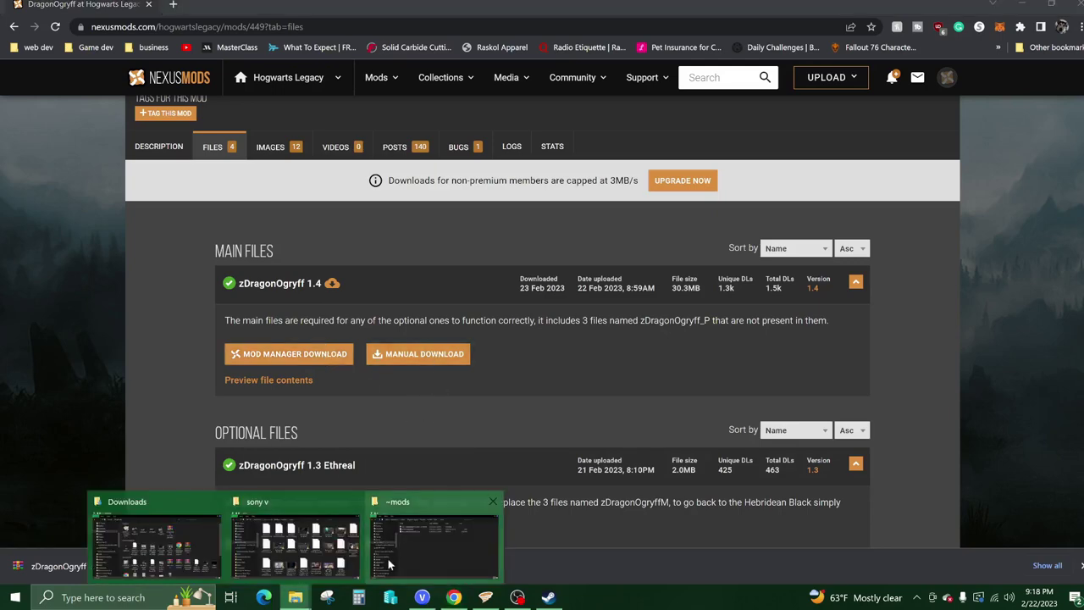
click(430, 534)
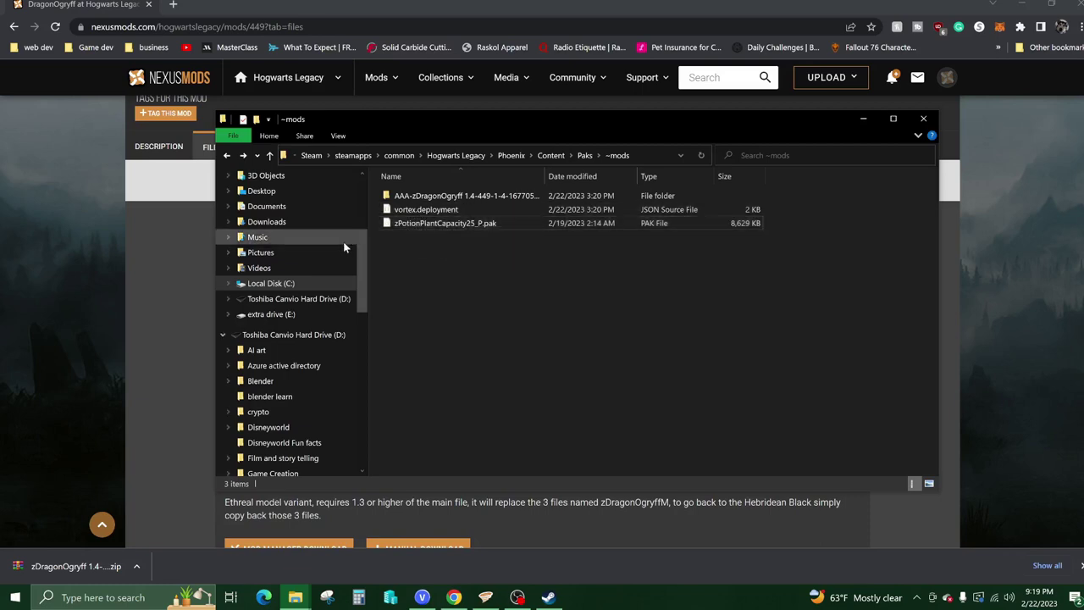
click(193, 292)
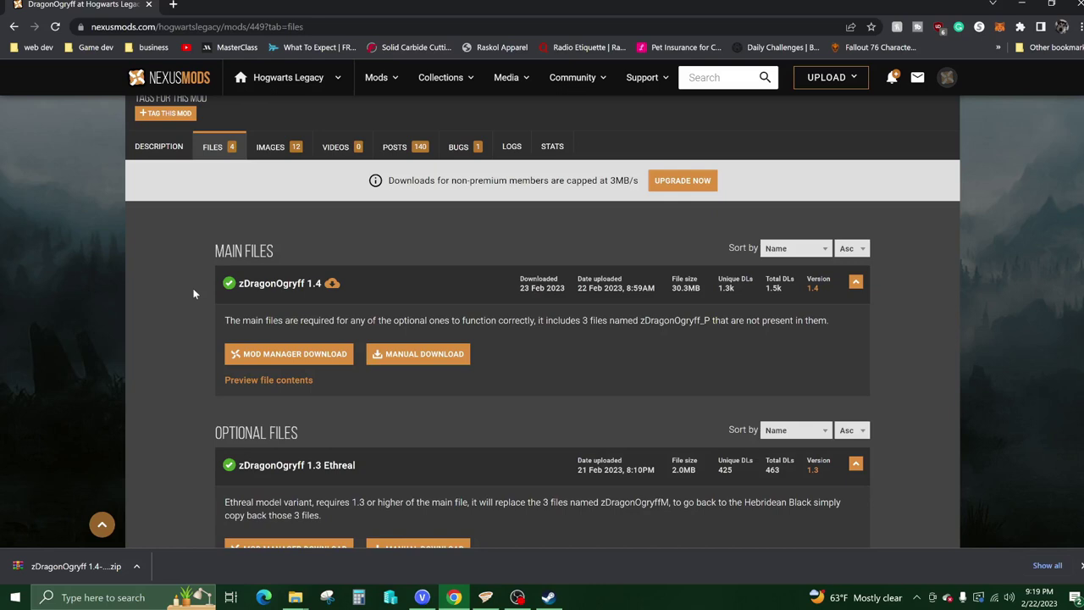